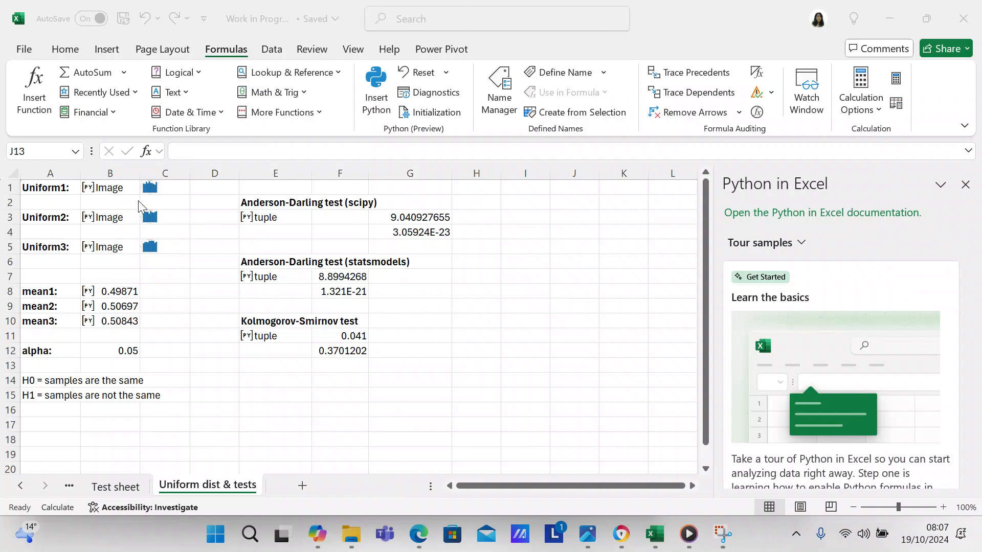
# Examine the full Python code in B1 that generates and plots the Uniform1 distribution
pyautogui.click(121, 188)
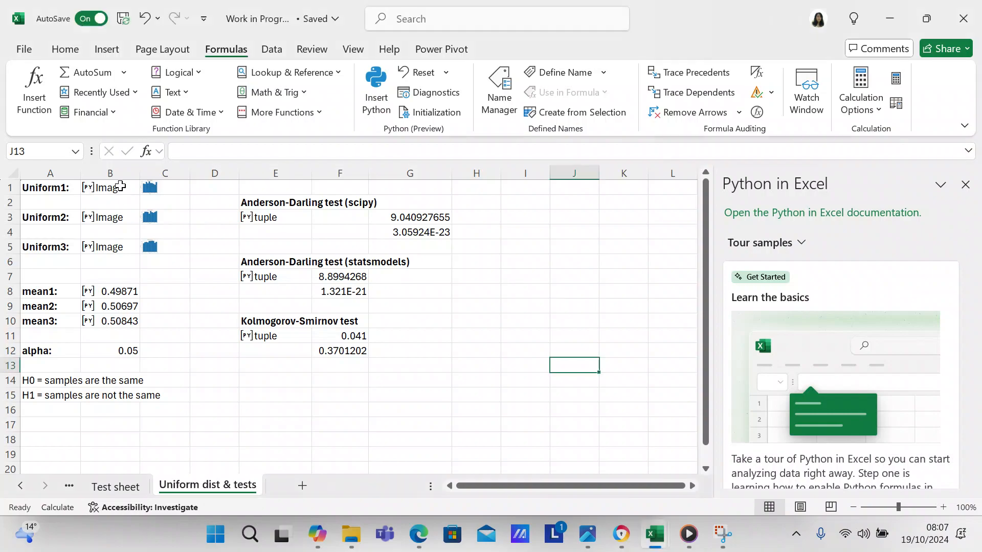
pyautogui.click(121, 187)
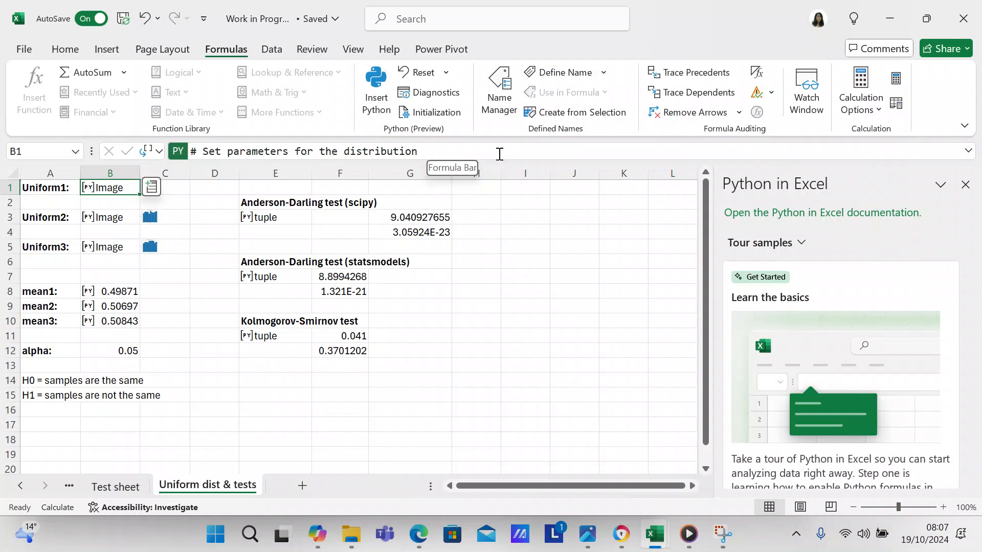
pyautogui.click(969, 151)
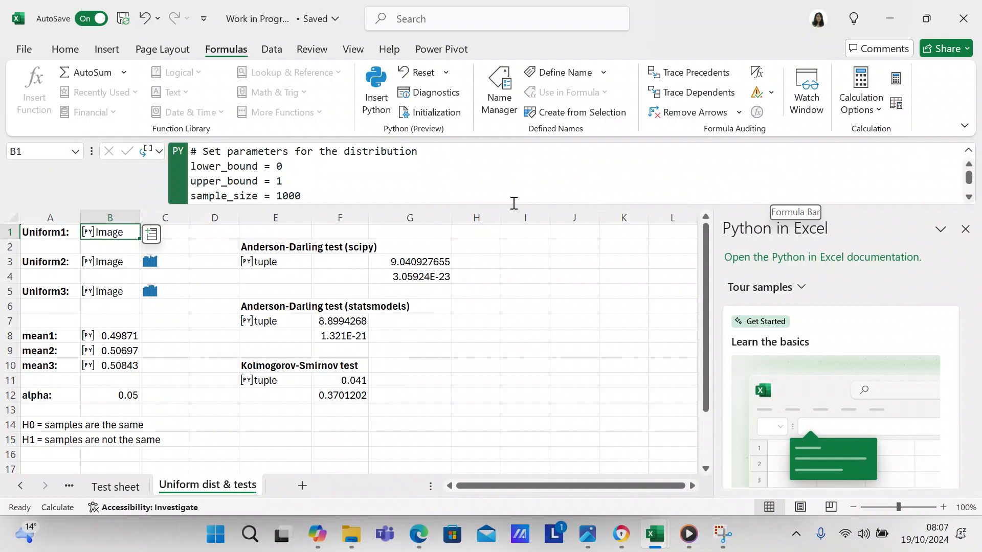
pyautogui.moveTo(514, 204); pyautogui.dragTo(518, 231)
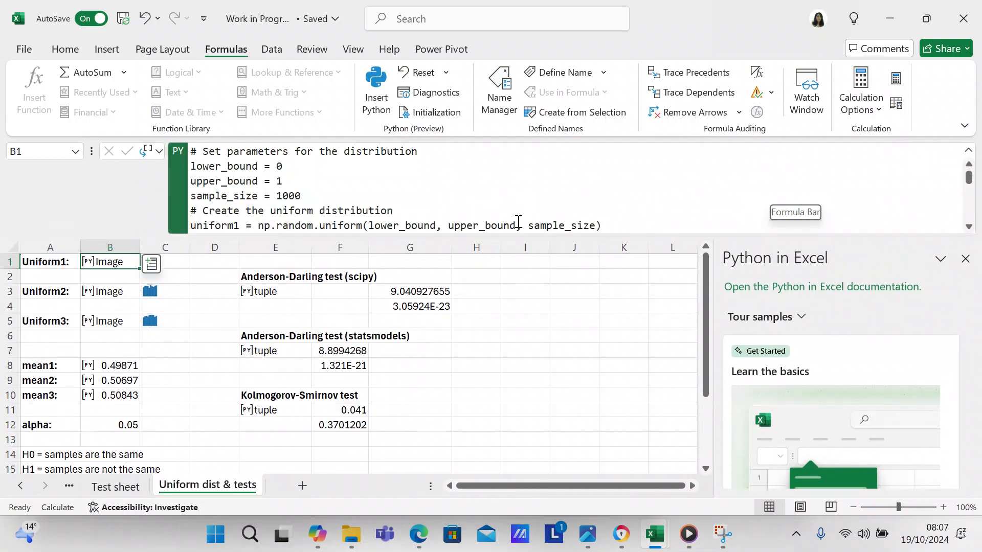
pyautogui.click(519, 230)
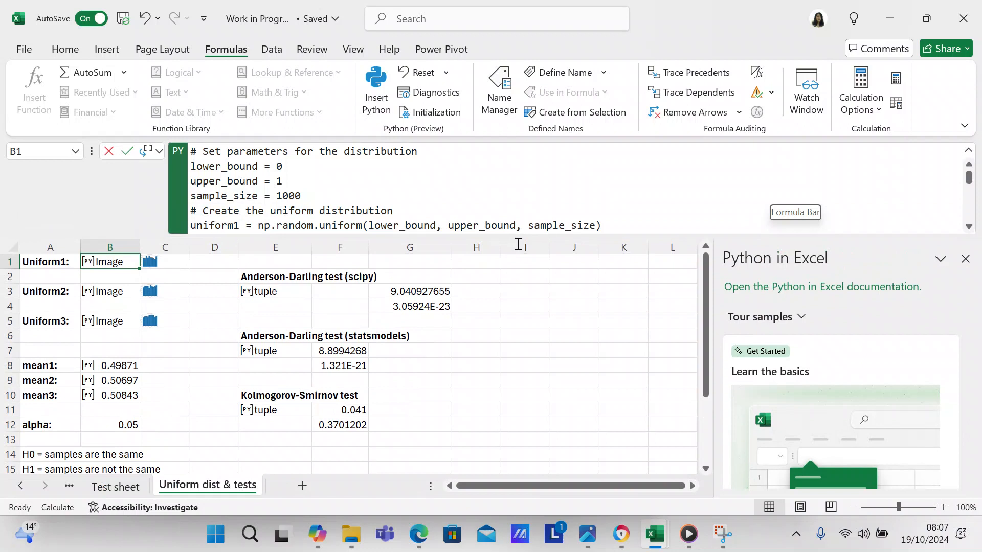
pyautogui.moveTo(525, 240); pyautogui.dragTo(511, 357)
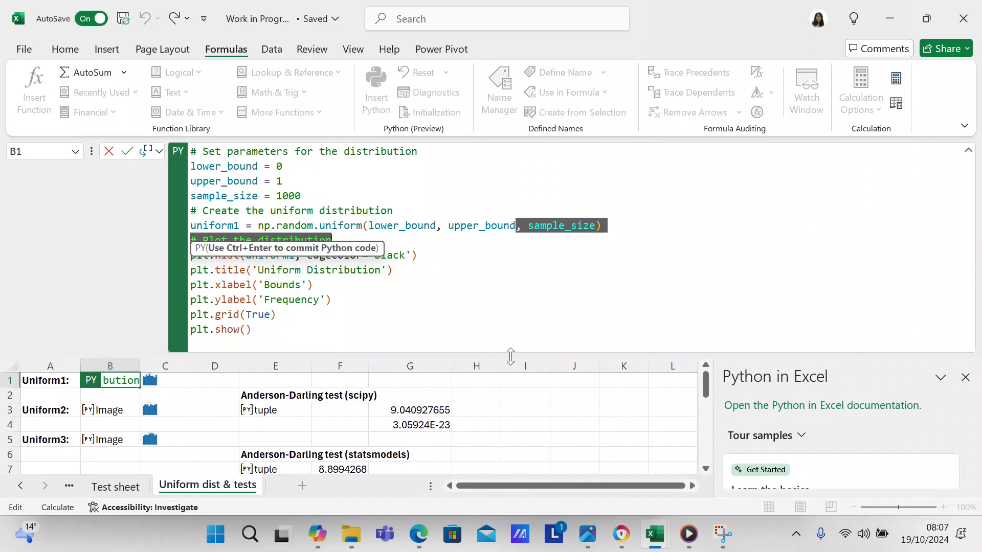
pyautogui.click(607, 254)
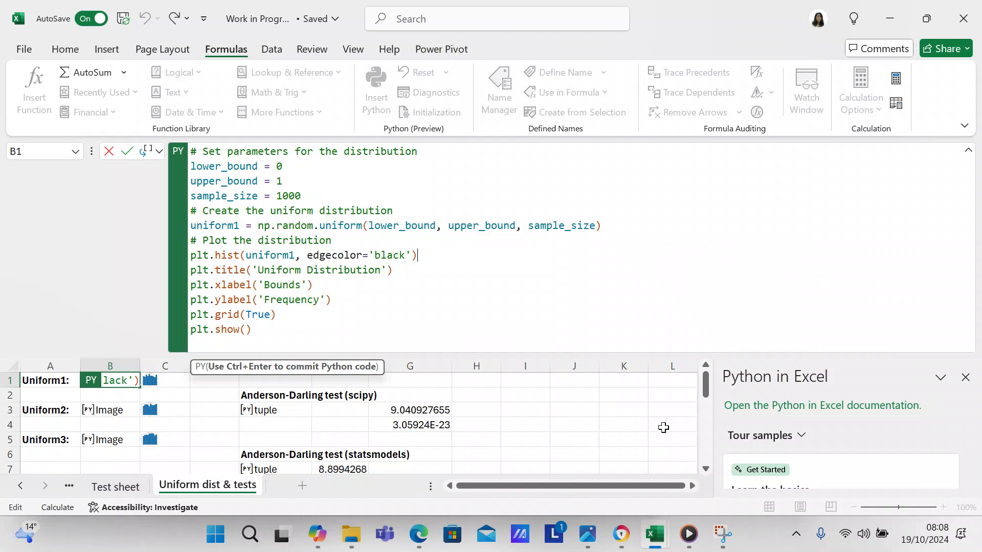
pyautogui.click(968, 150)
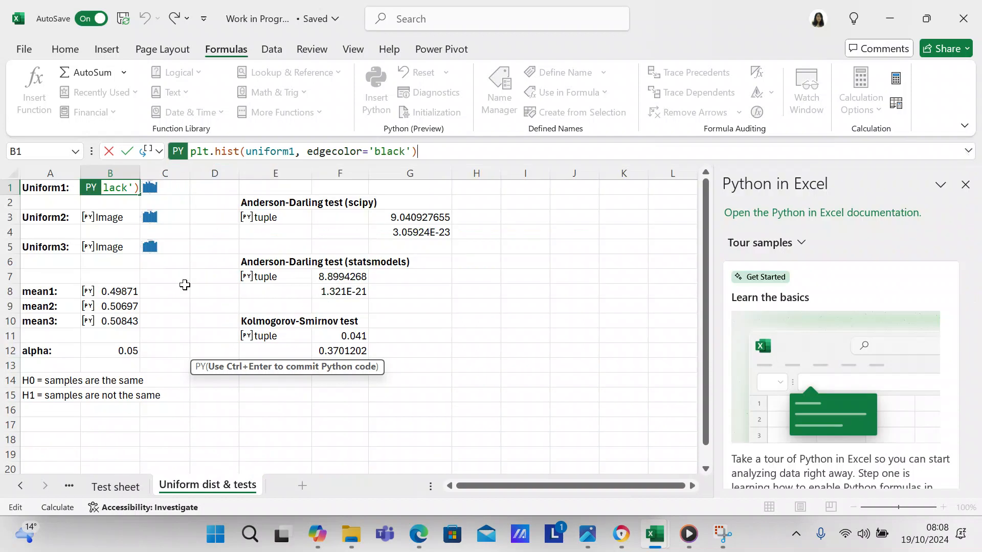
pyautogui.write('+')
pyautogui.click(126, 292)
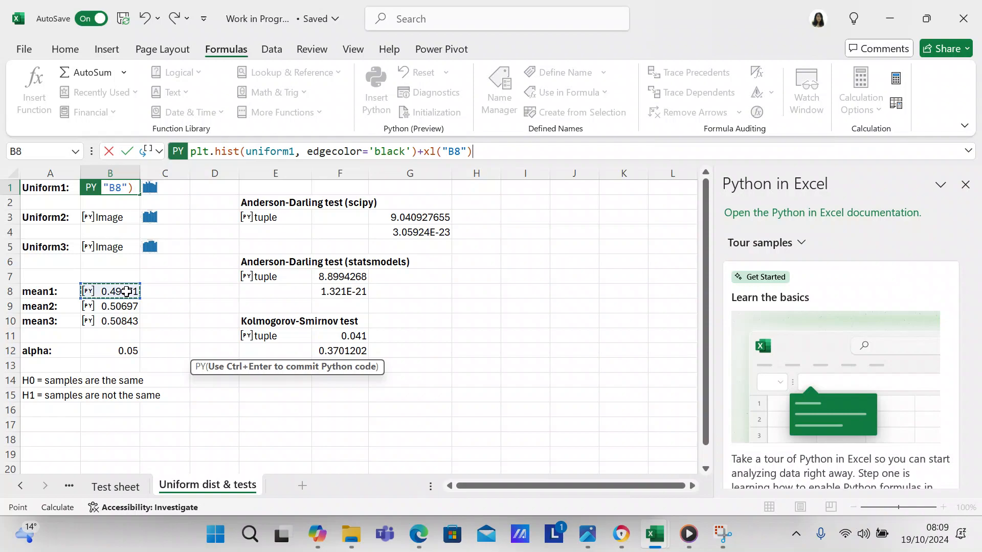
pyautogui.hotkey('ctrl', 'Return')
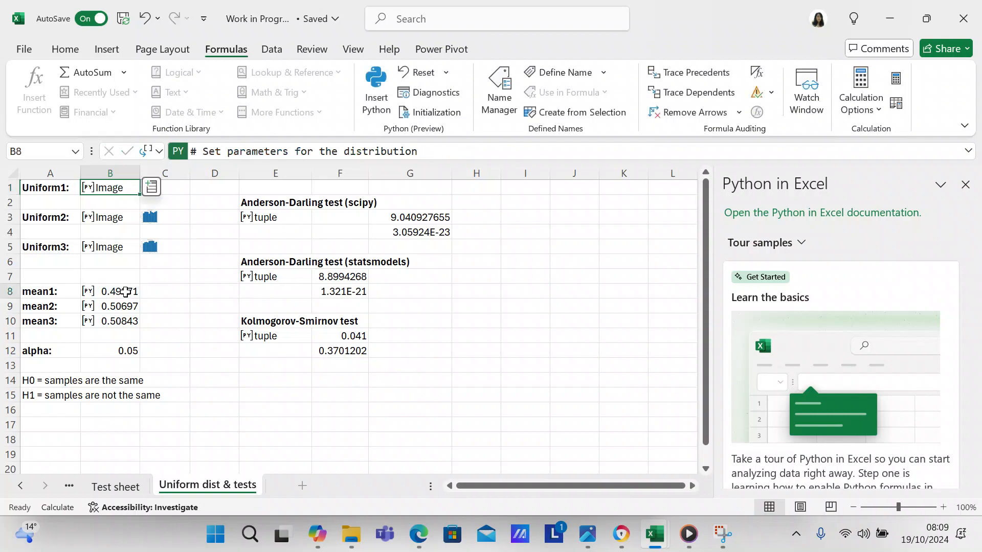
# Examine the full Python code in B8 that calculates mean1
pyautogui.click(126, 293)
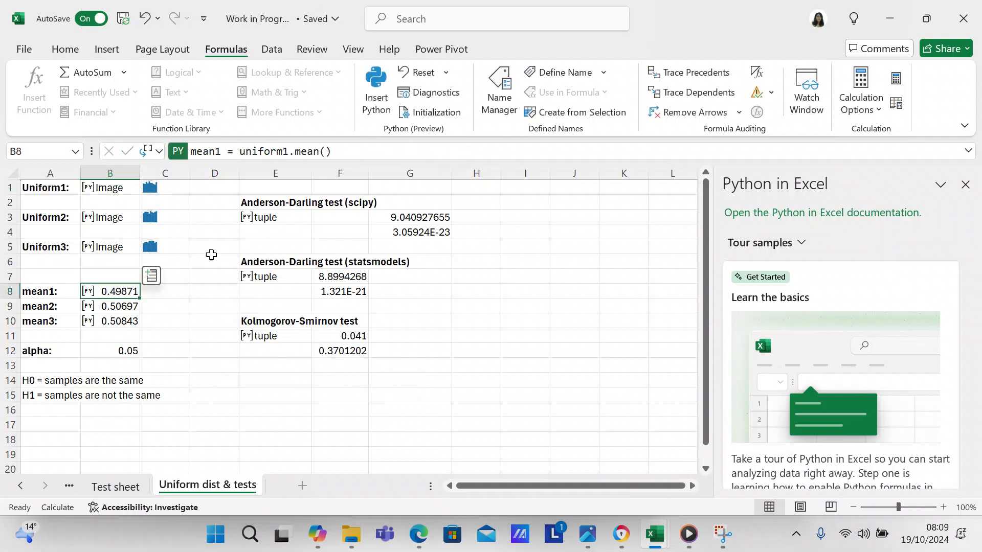
pyautogui.click(968, 151)
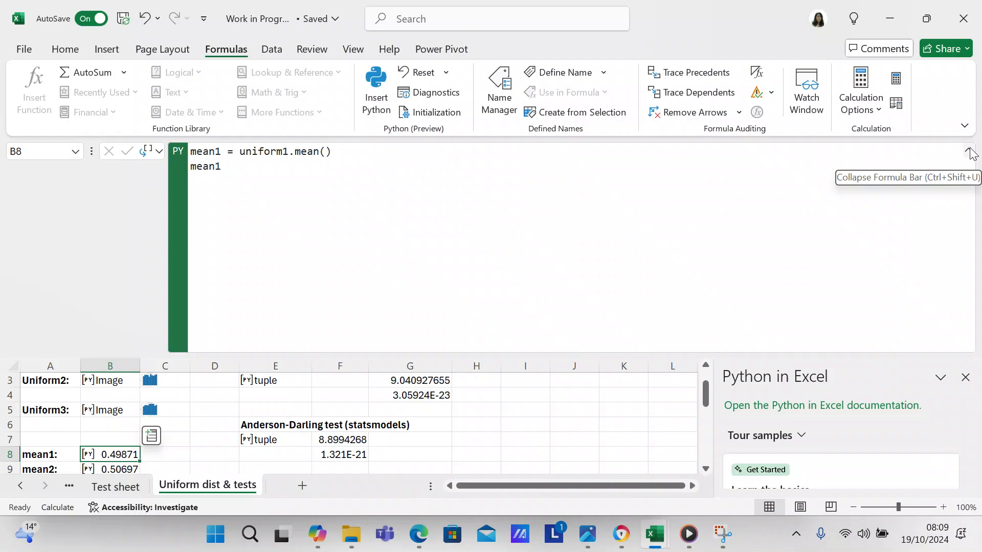
pyautogui.click(970, 152)
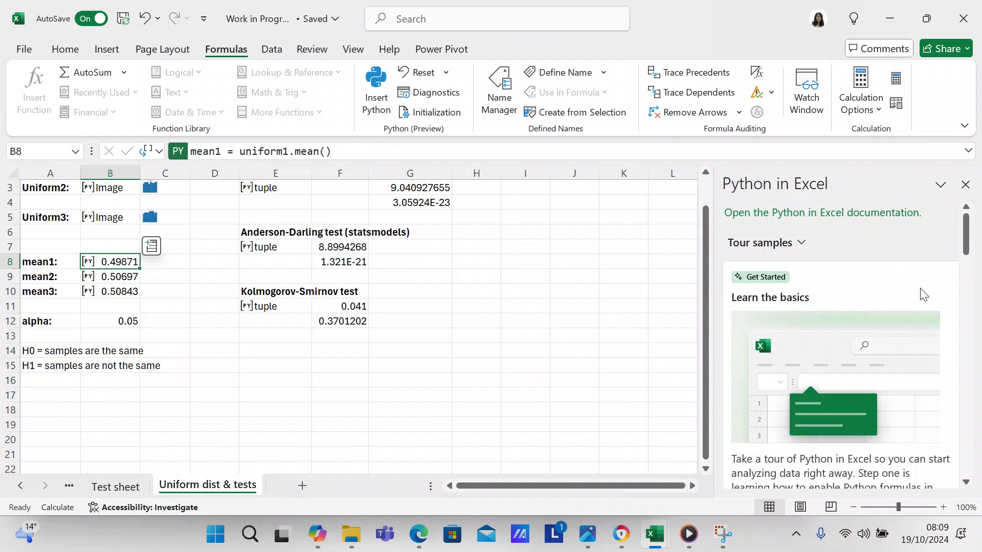
pyautogui.moveTo(708, 345); pyautogui.dragTo(694, 276)
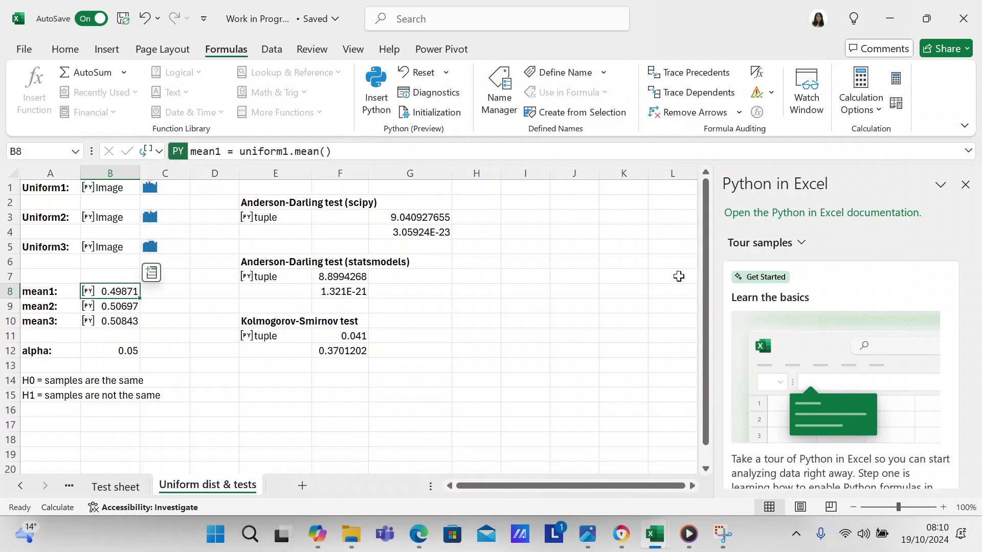
# Rename the alternative hypothesis label in A15 from H1 to Ha, keeping the rest of its text
pyautogui.click(77, 393)
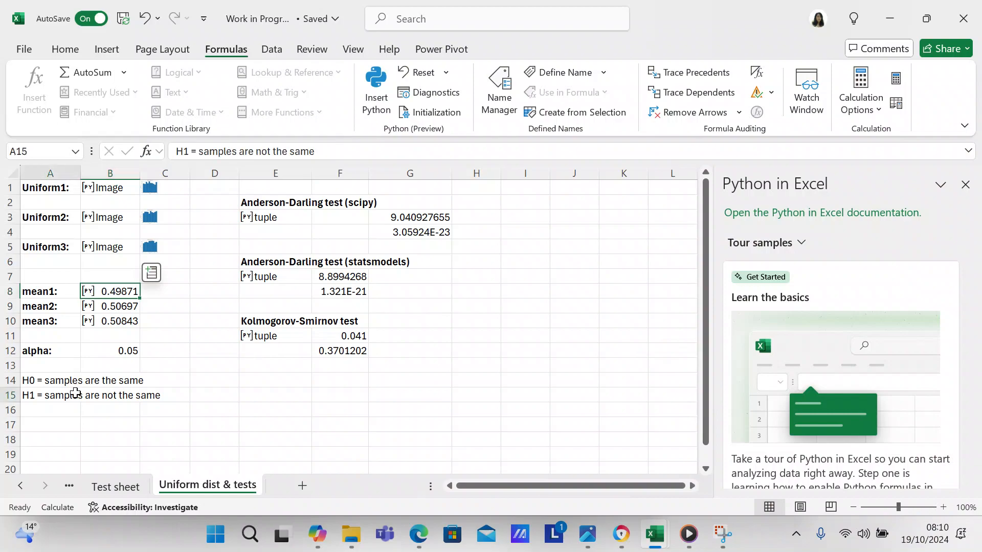
pyautogui.click(191, 152)
pyautogui.press('BackSpace')
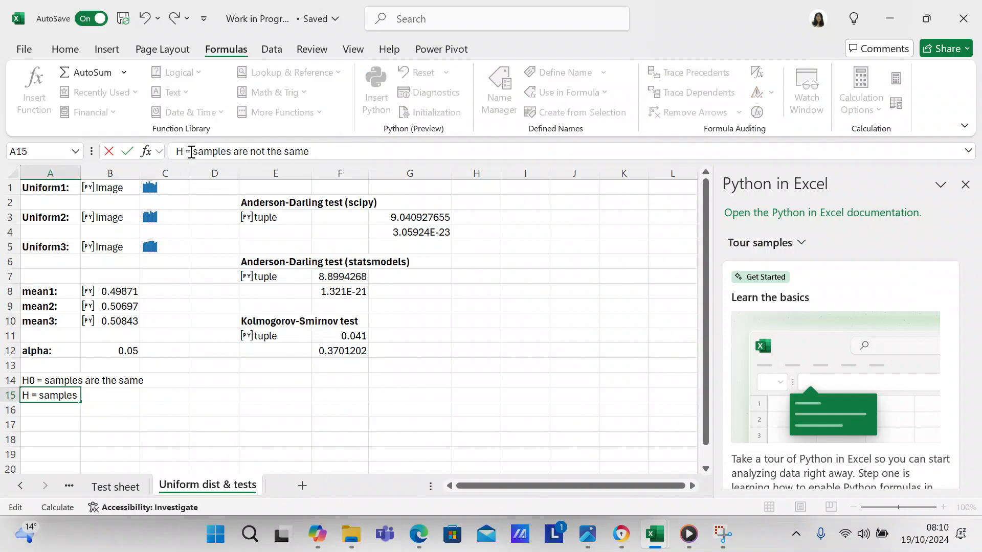
pyautogui.write('a')
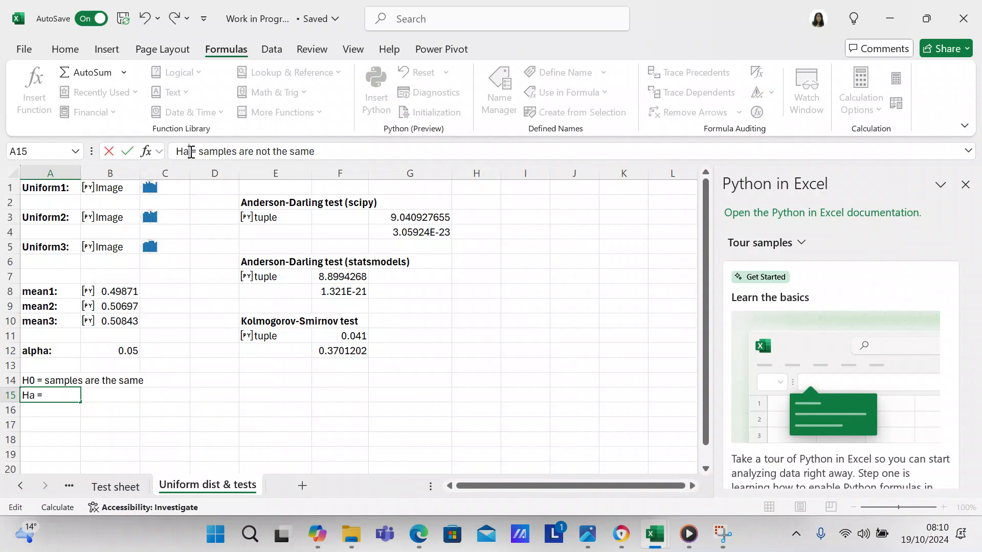
pyautogui.click(47, 449)
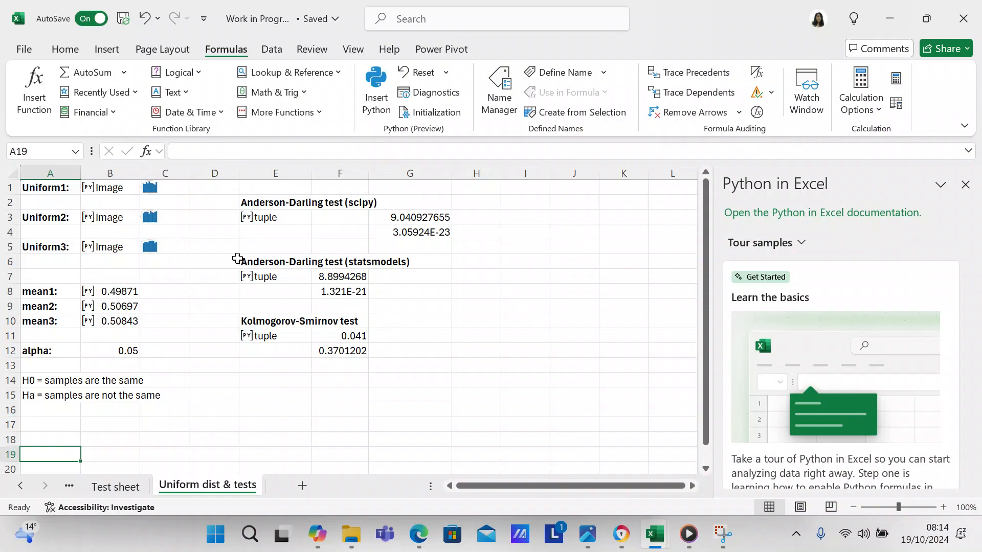
# Comment out the *(1 + (.75/50) + 2.25/(50**2)) factor after result.statistic in E3's Anderson-Darling code and commit the code
pyautogui.click(266, 217)
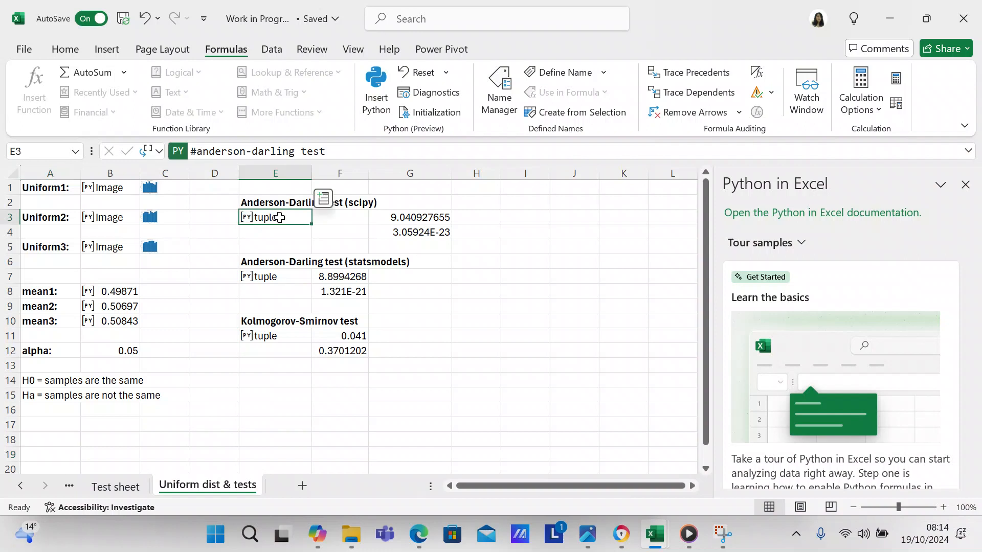
pyautogui.click(968, 151)
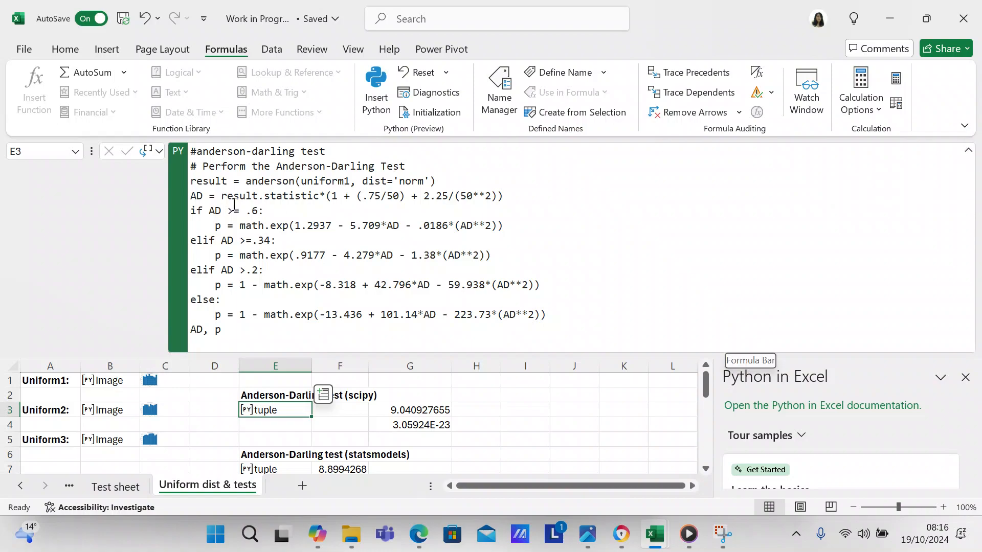
pyautogui.click(319, 197)
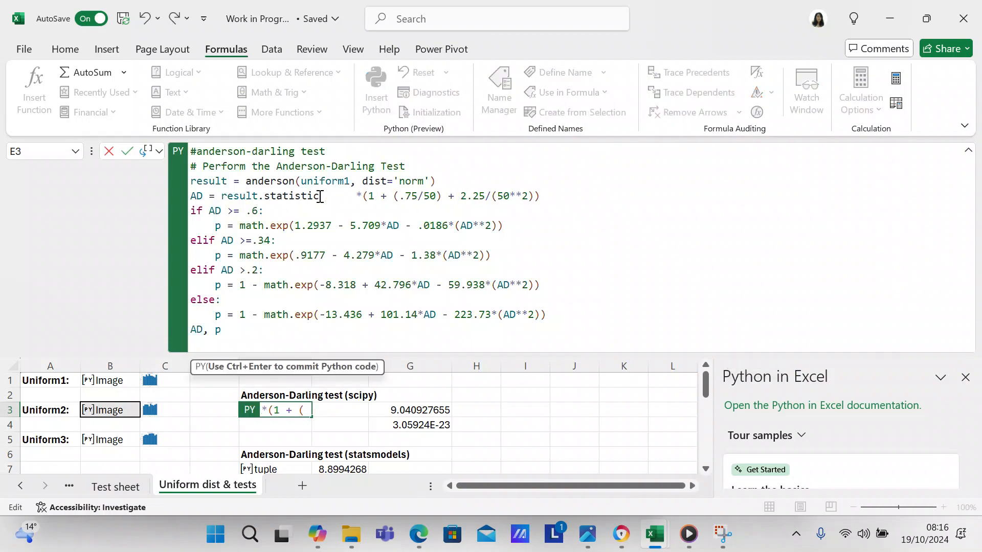
pyautogui.write('#')
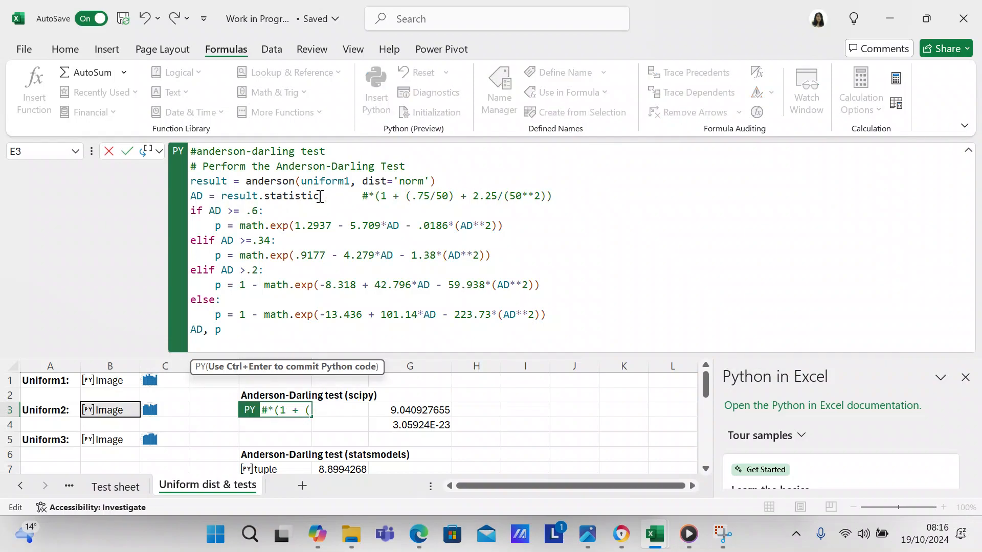
pyautogui.click(128, 153)
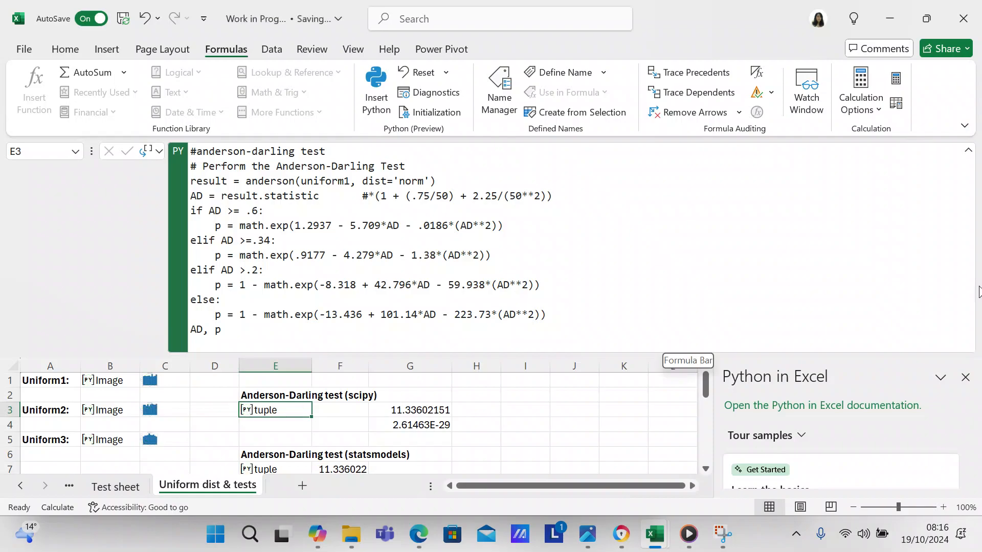
pyautogui.click(969, 152)
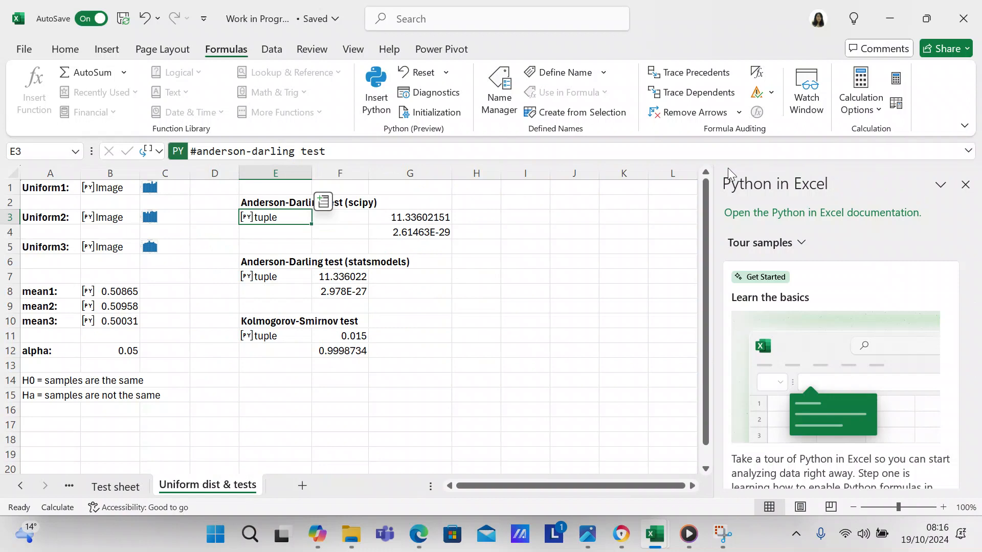
# Restore the commented-out multiplication factor directly after result.statistic in E3's Python code and commit the code
pyautogui.click(967, 152)
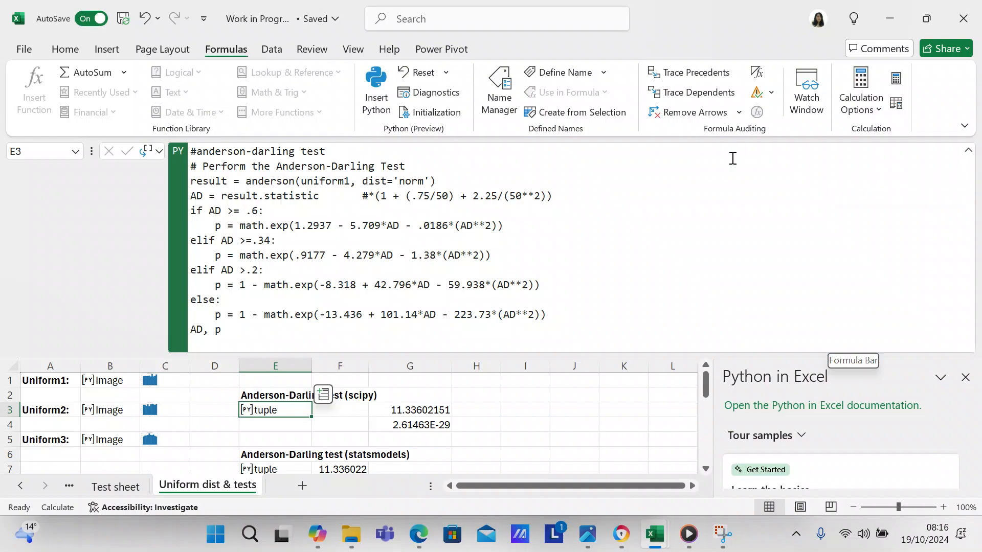
pyautogui.click(370, 201)
pyautogui.press('BackSpace')
pyautogui.press('BackSpace')
pyautogui.press('BackSpace')
pyautogui.press('BackSpace')
pyautogui.press('BackSpace')
pyautogui.press('BackSpace')
pyautogui.press('BackSpace')
pyautogui.press('BackSpace')
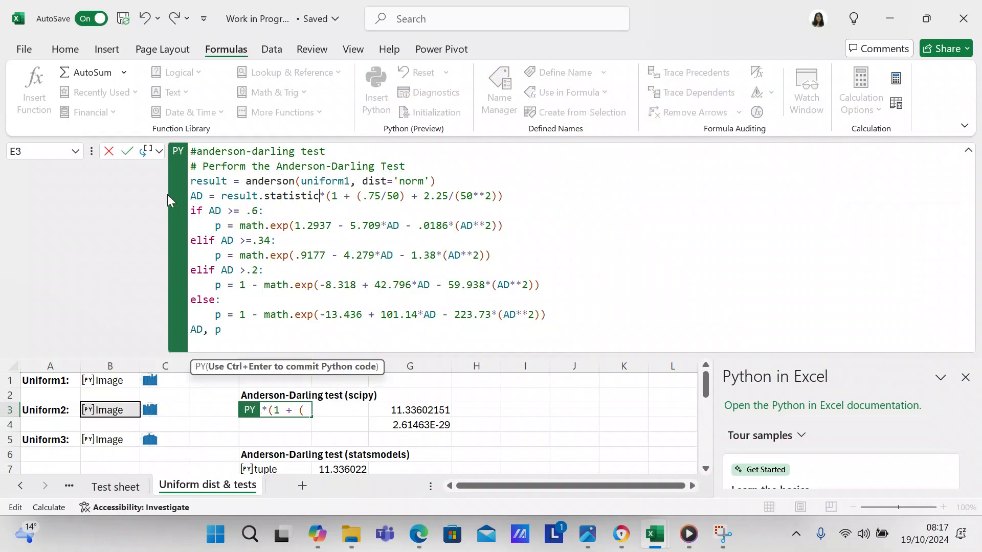
pyautogui.click(128, 153)
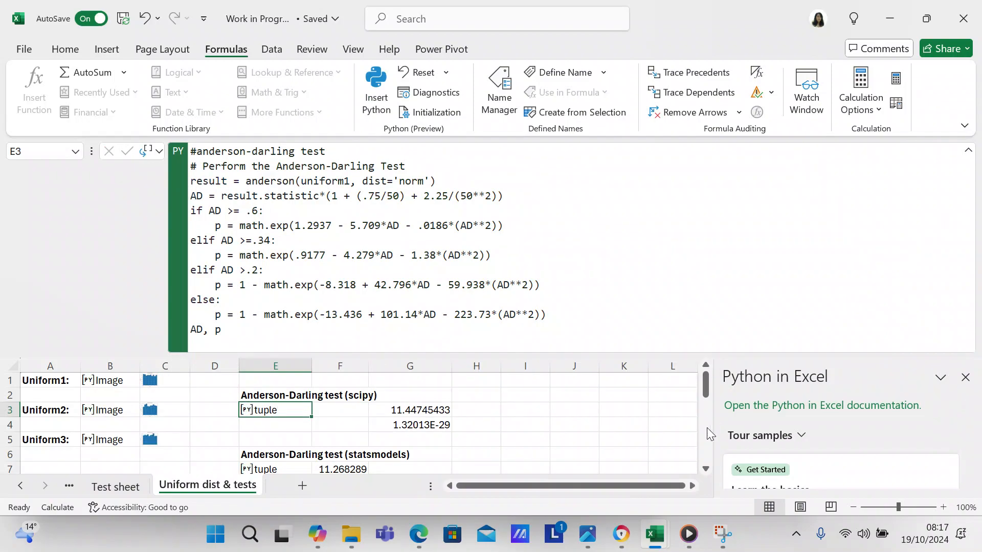
# Examine the Python code of the statsmodels Anderson-Darling test in E7 and the Kolmogorov-Smirnov test in E11
pyautogui.click(706, 469)
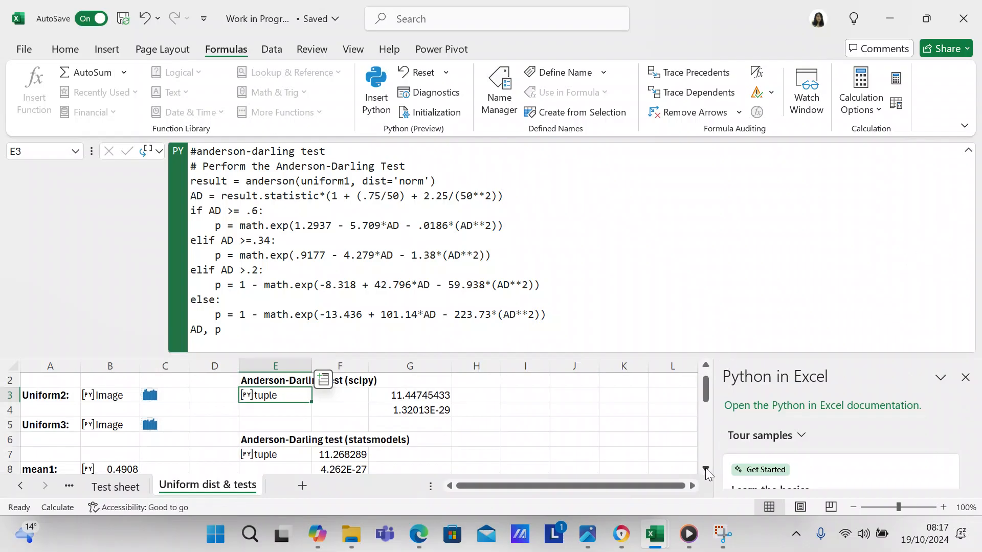
pyautogui.click(292, 453)
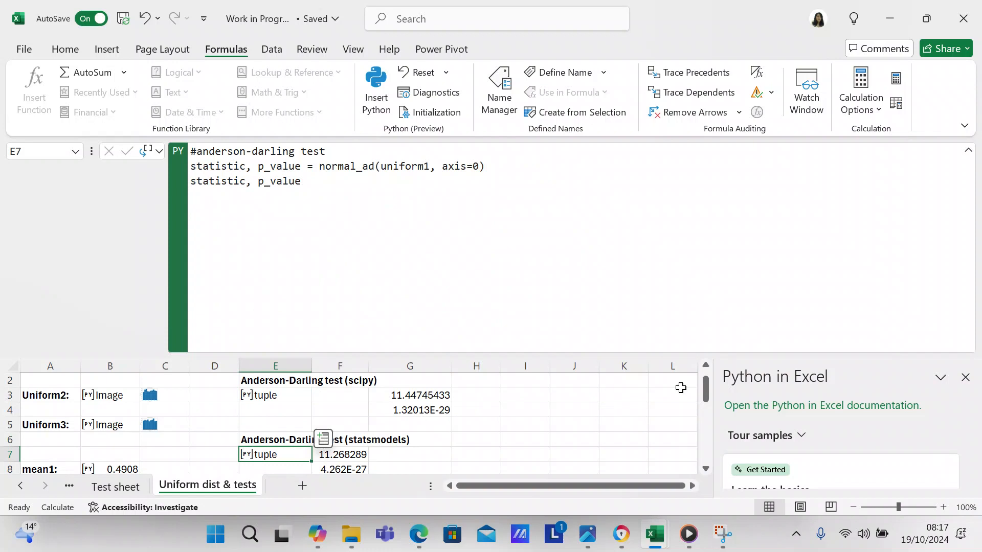
pyautogui.click(706, 469)
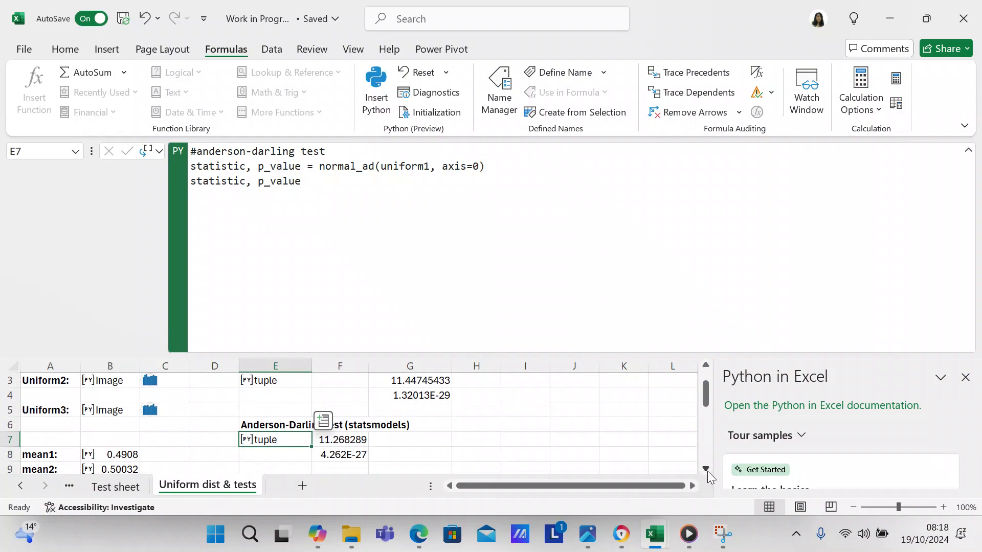
pyautogui.scroll(-5, 707, 471)
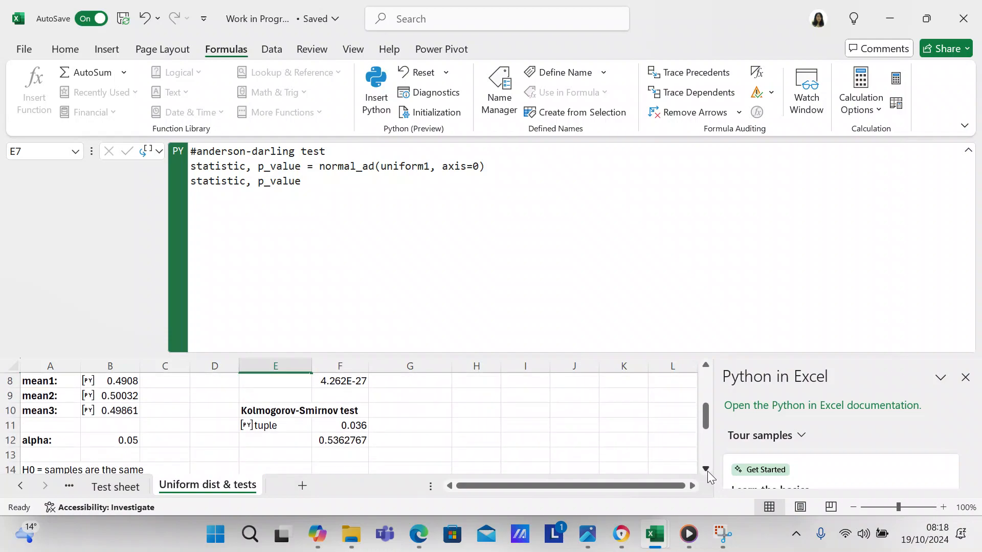
pyautogui.click(257, 425)
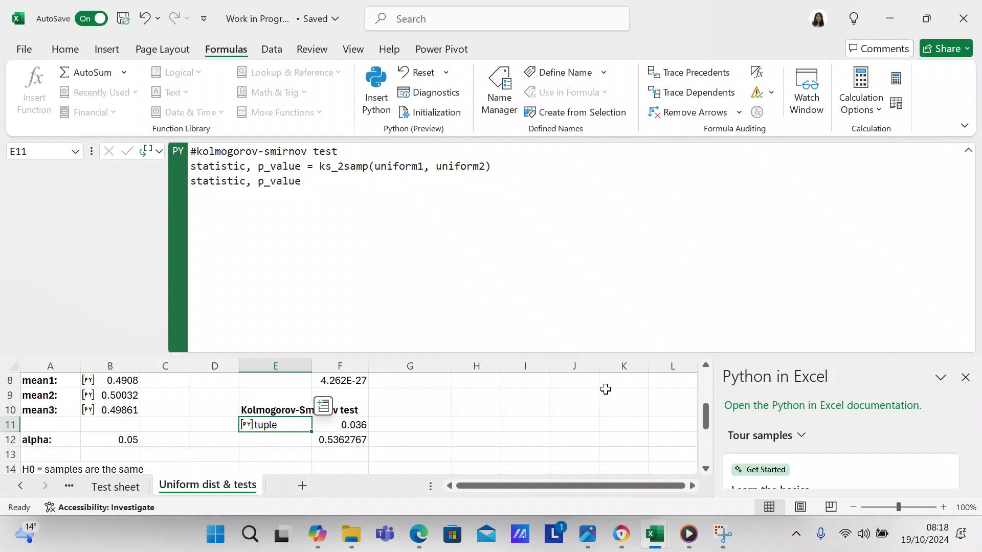
pyautogui.click(969, 152)
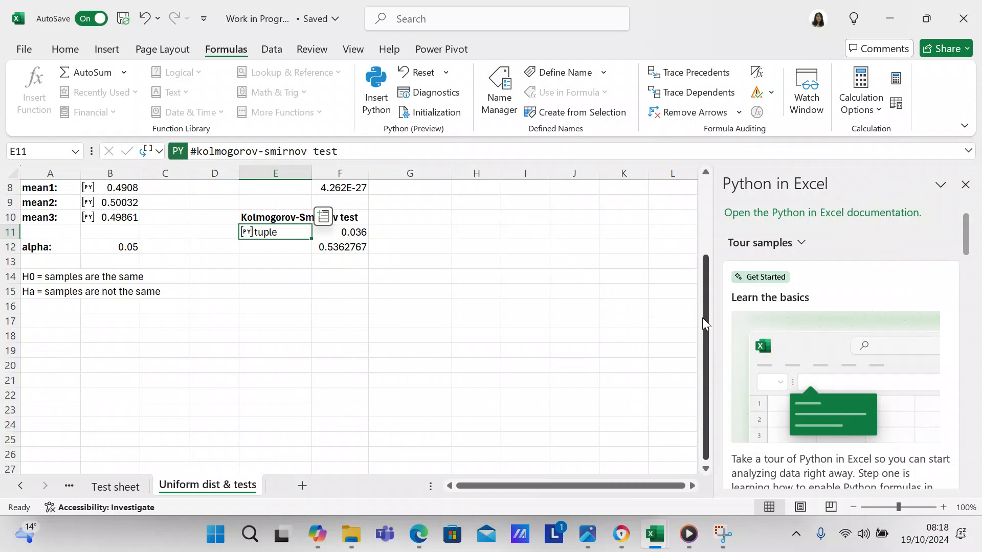
pyautogui.moveTo(705, 323); pyautogui.dragTo(707, 206)
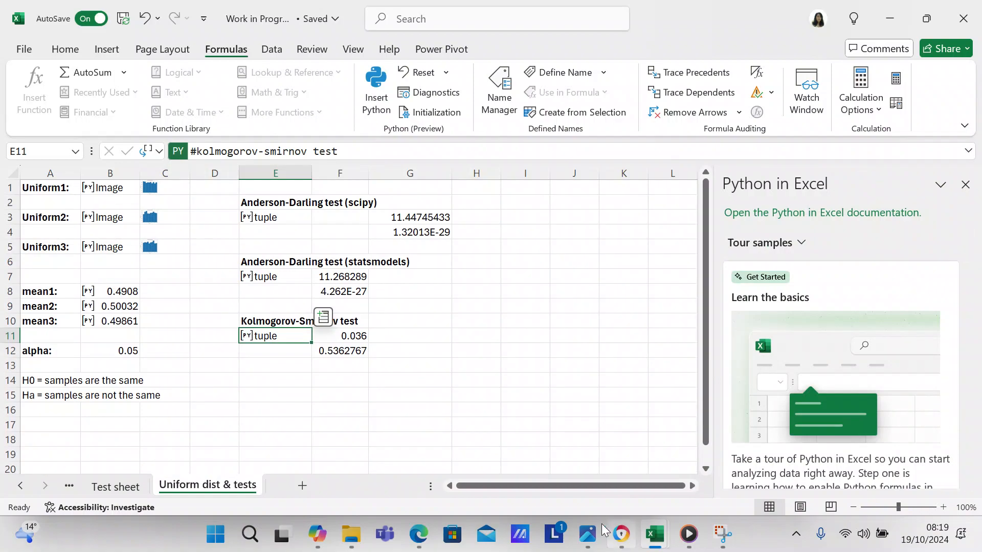
pyautogui.click(245, 321)
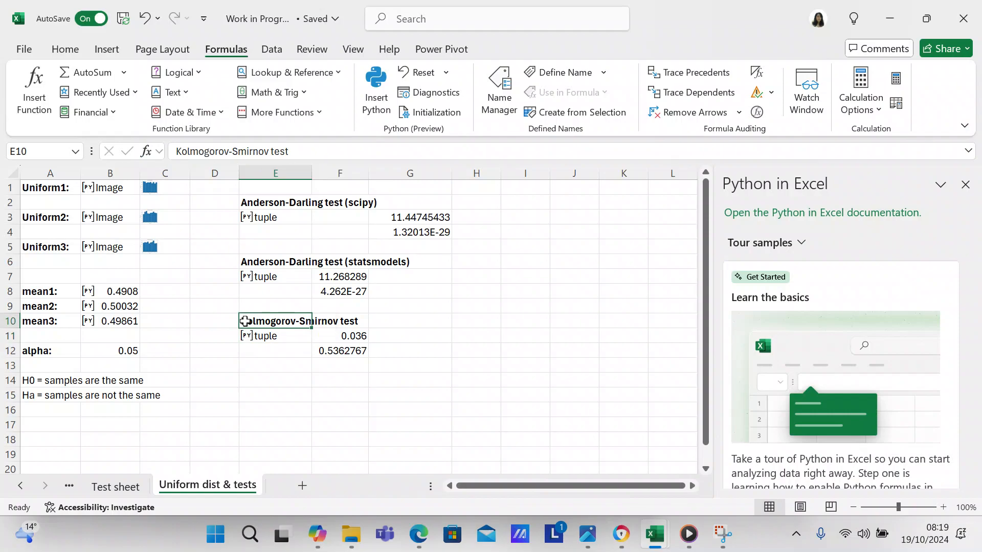
# Extend the Kolmogorov-Smirnov heading in E10 to read "Kolmogorov-Smirnov test for two samples"
pyautogui.click(302, 153)
pyautogui.write('for')
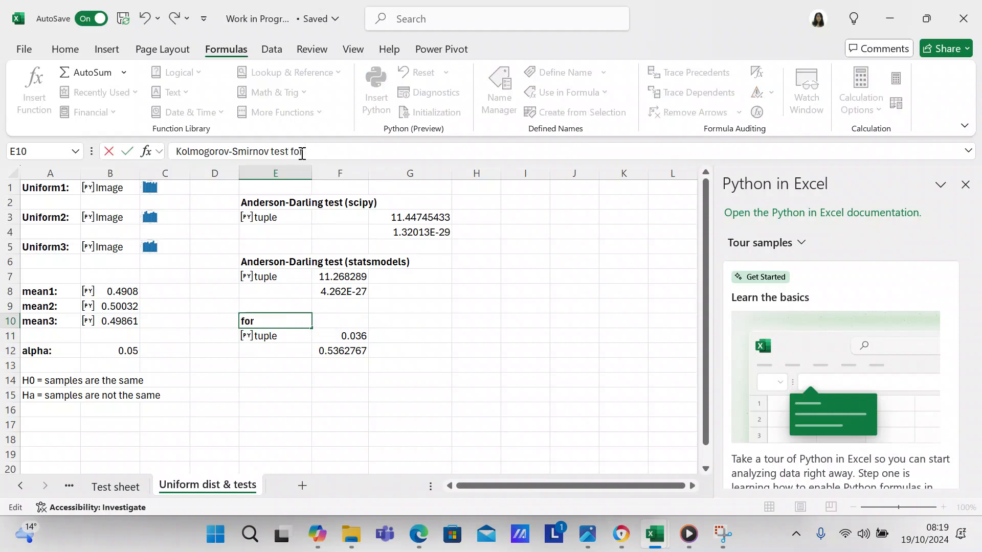
pyautogui.write(' two samples')
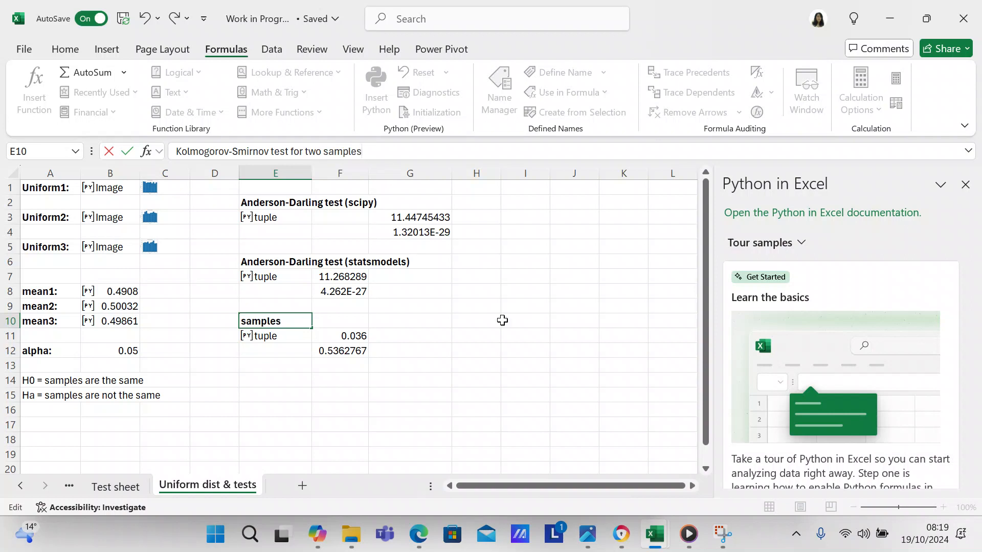
pyautogui.click(503, 321)
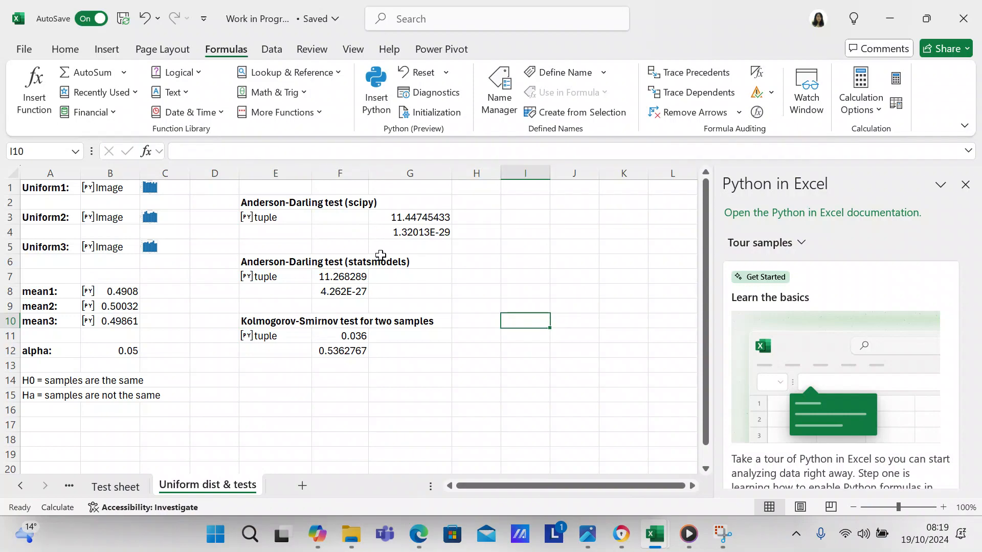
# Append "one sample" to the scipy heading in E2 so it reads "Anderson-Darling test (scipy) one sample"
pyautogui.click(296, 202)
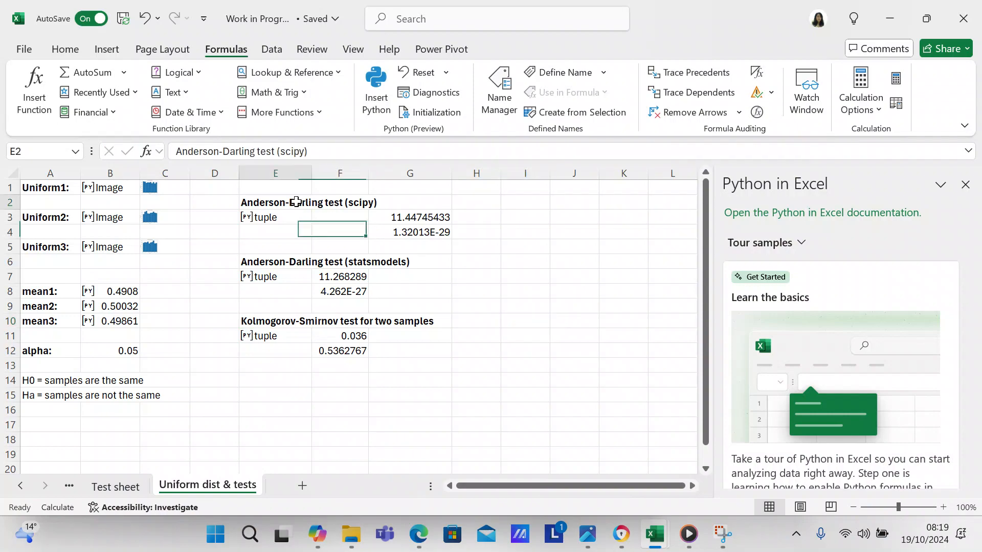
pyautogui.click(321, 149)
pyautogui.write('on')
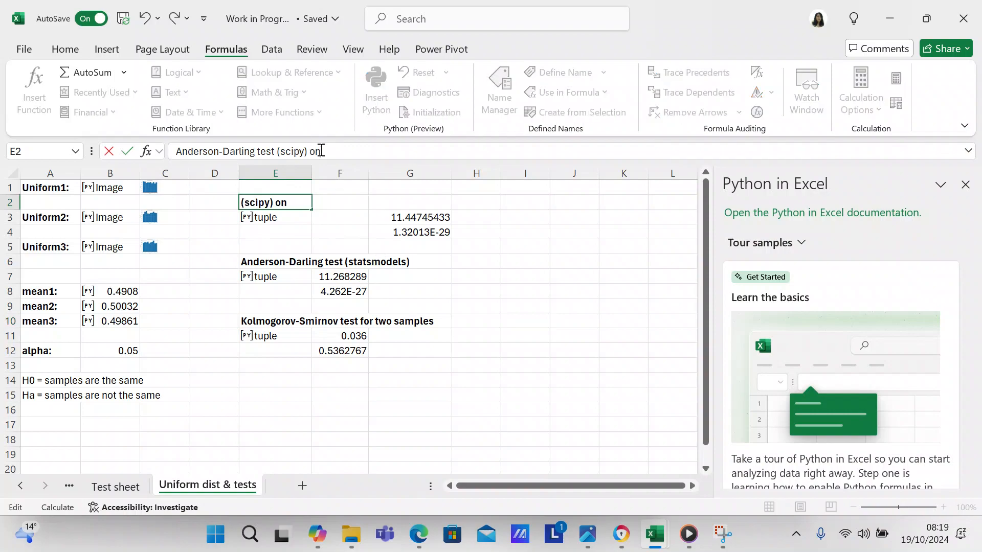
pyautogui.write('e sampl')
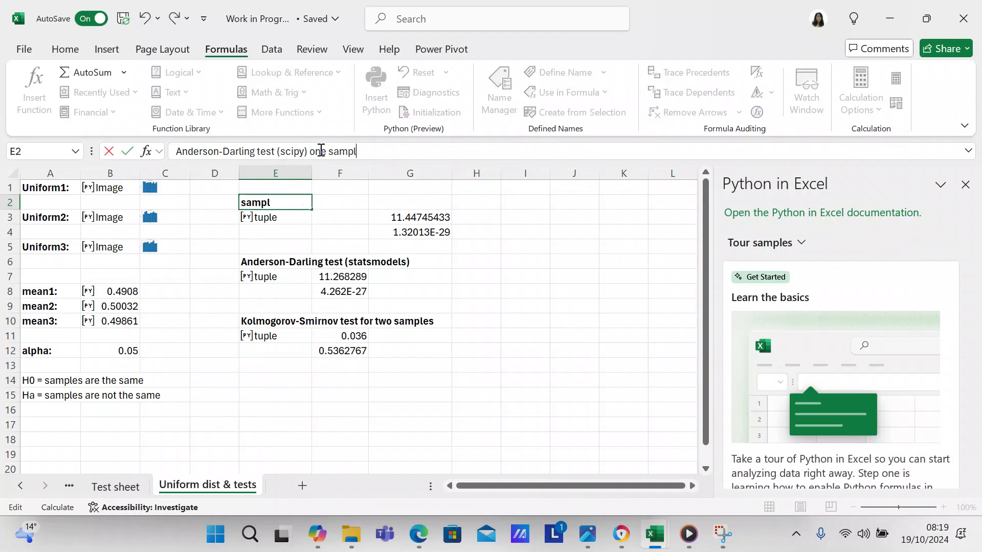
pyautogui.write('e')
pyautogui.press('Return')
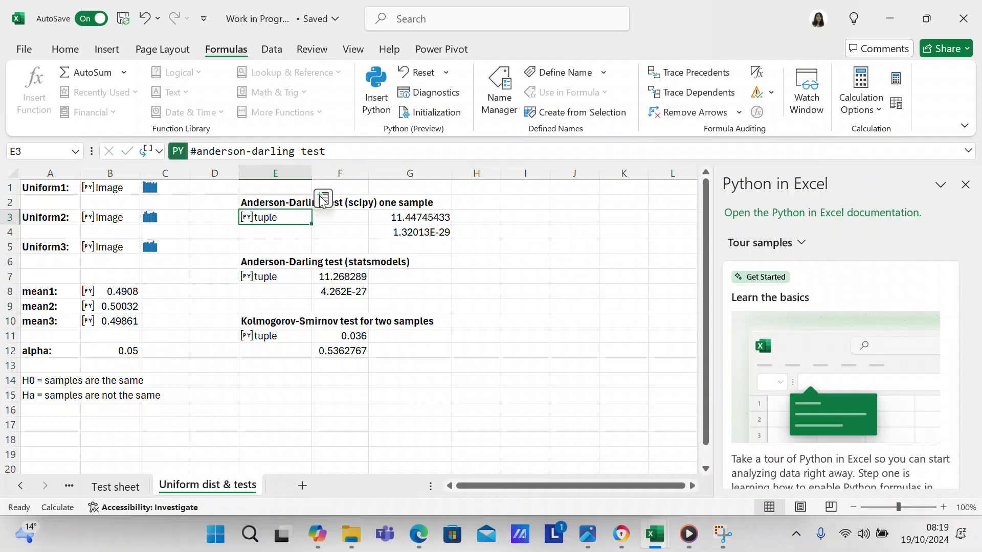
# Append "one sample" to the statsmodels heading in E6 so it reads "Anderson-Darling test (statsmodels) one sample"
pyautogui.click(310, 262)
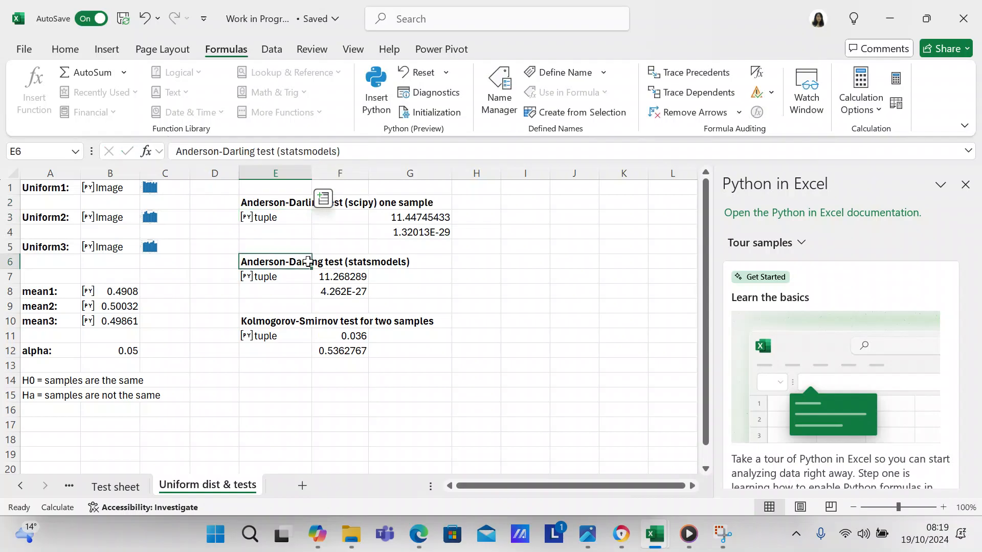
pyautogui.click(360, 152)
pyautogui.write('one')
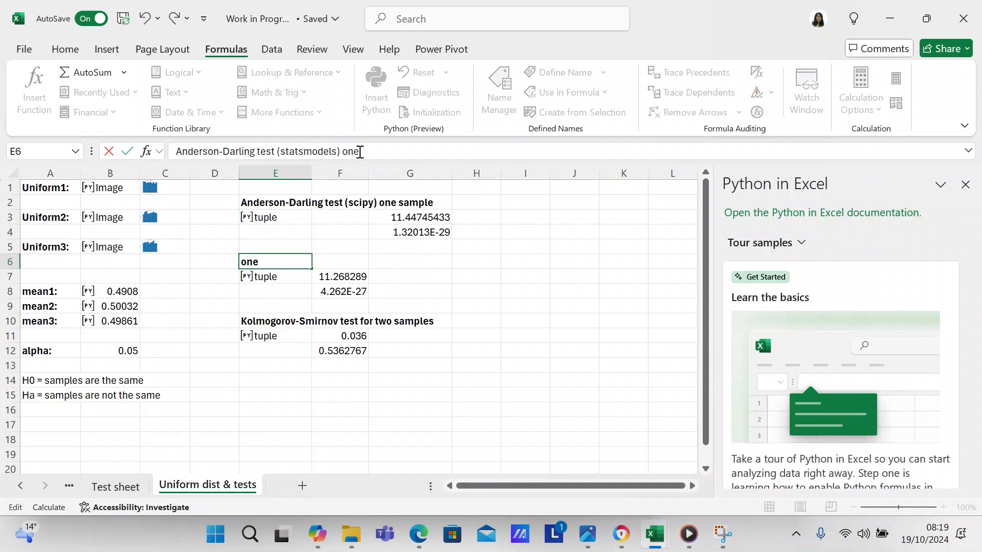
pyautogui.write(' sample')
pyautogui.press('Return')
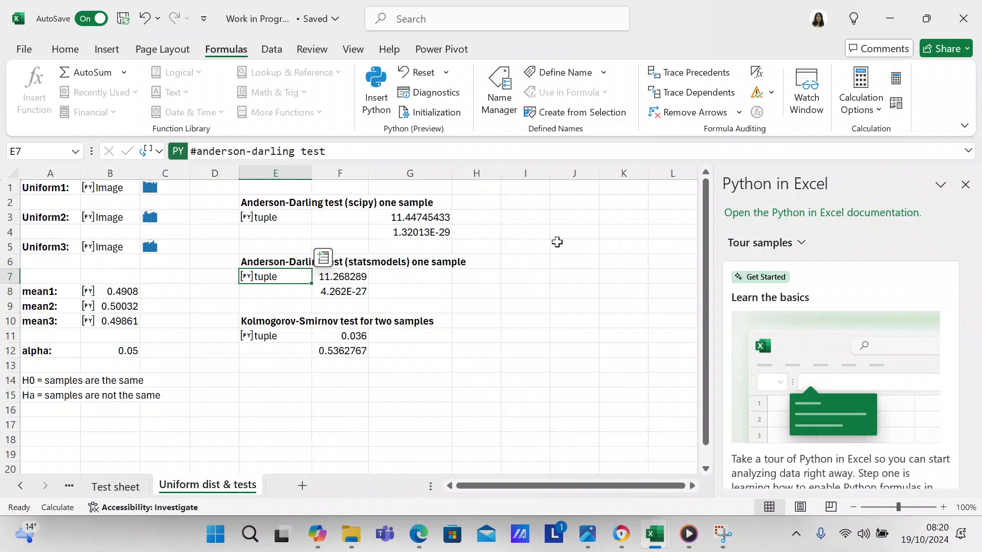
pyautogui.click(643, 275)
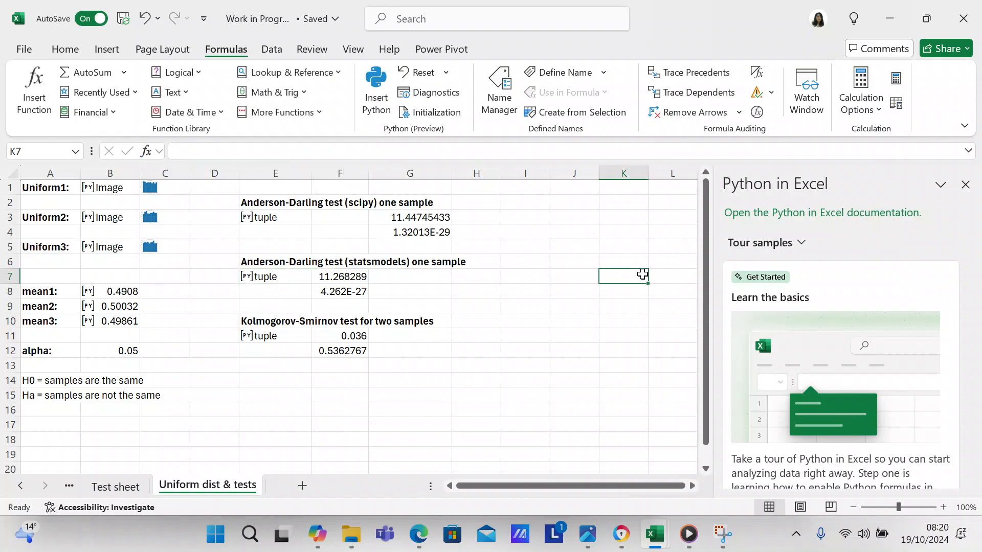